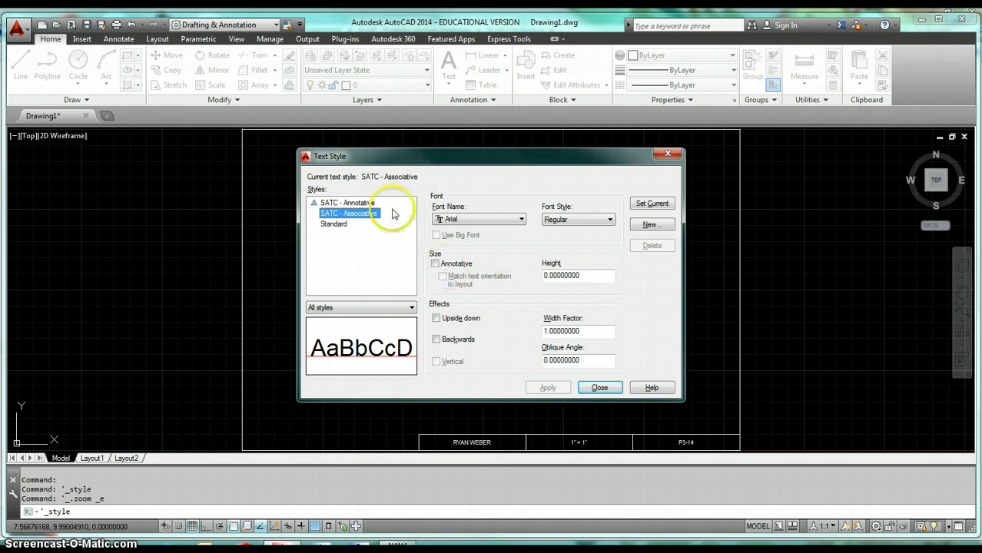
Delete the SATC - Annotative text style and close the text style settings.
{"action": "left_click", "coordinate": [350, 218]}
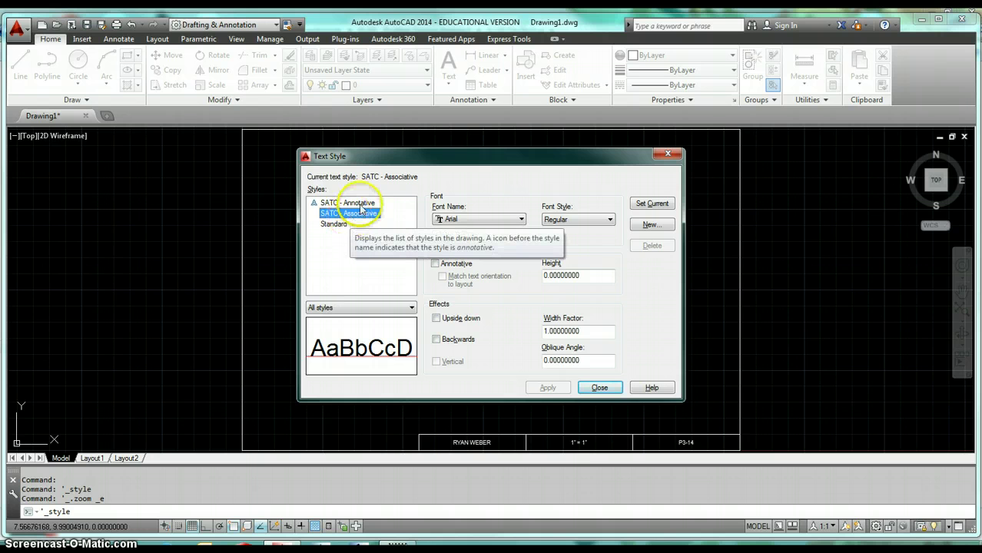
{"action": "left_click", "coordinate": [358, 204]}
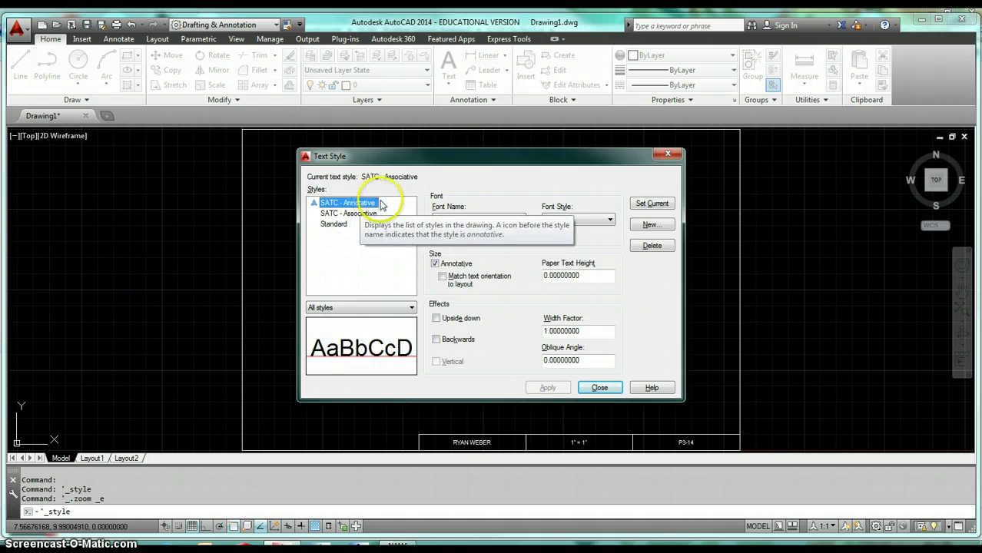
{"action": "left_click", "coordinate": [651, 247]}
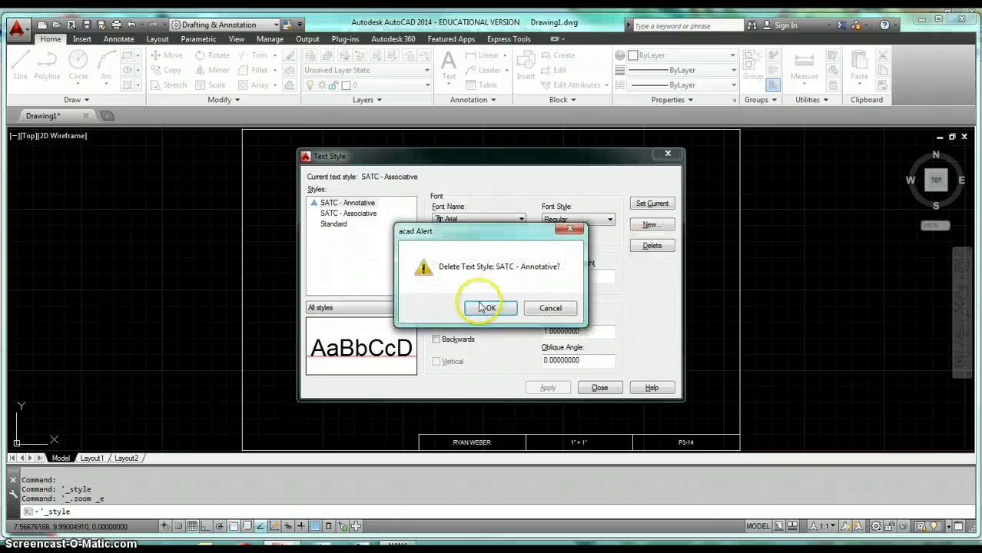
{"action": "left_click", "coordinate": [491, 305]}
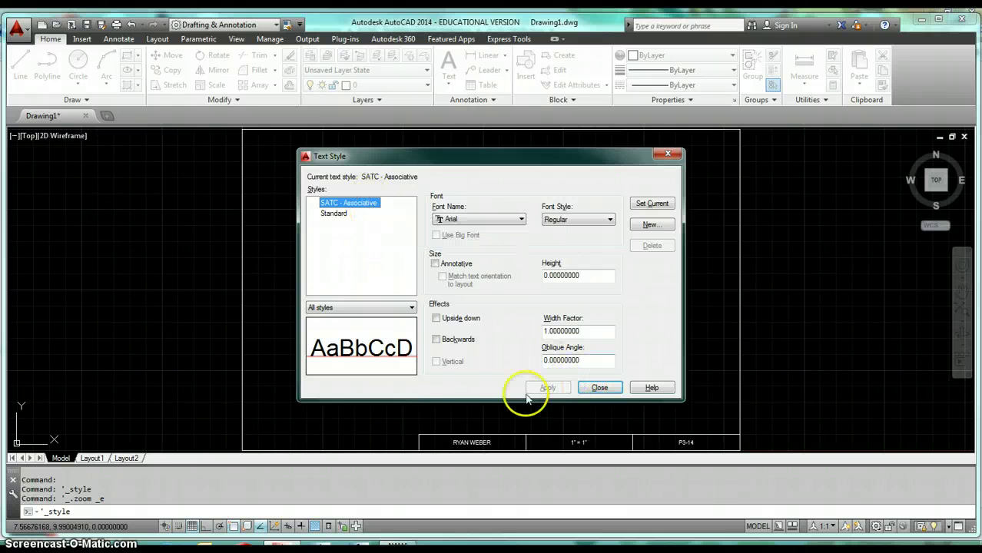
{"action": "left_click", "coordinate": [601, 387]}
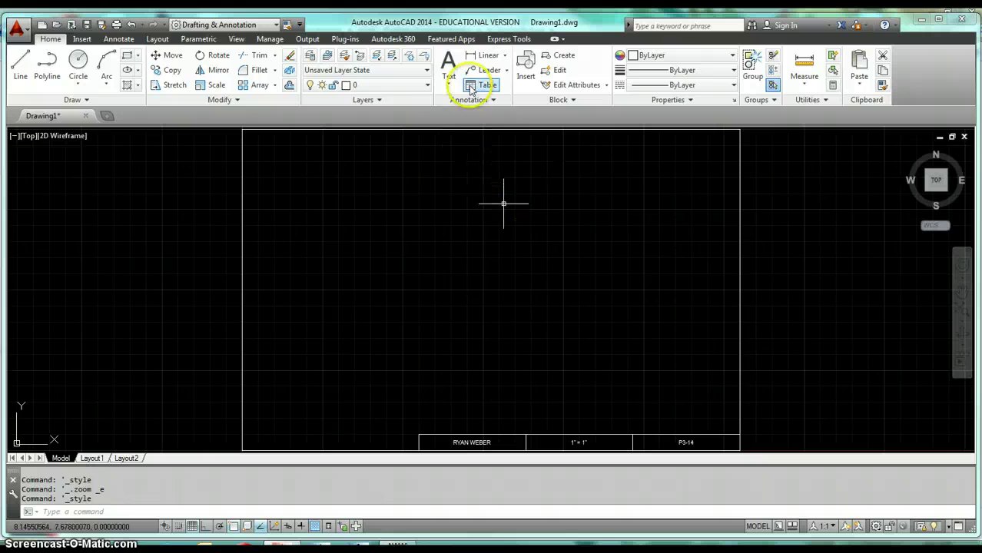
Create a new text style named SATC - Associative based on the Standard style.
{"action": "left_click", "coordinate": [470, 102]}
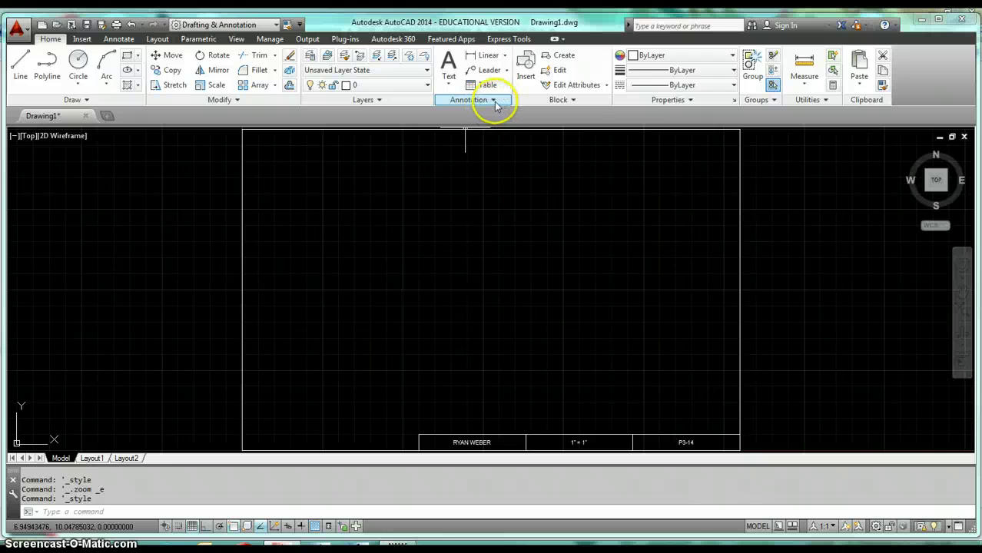
{"action": "left_click", "coordinate": [495, 104]}
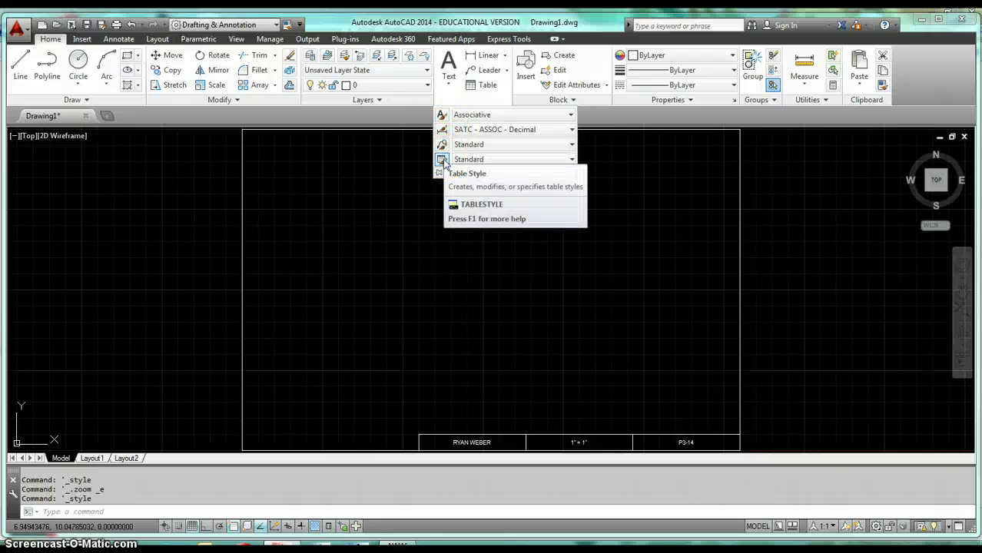
{"action": "left_click", "coordinate": [442, 116]}
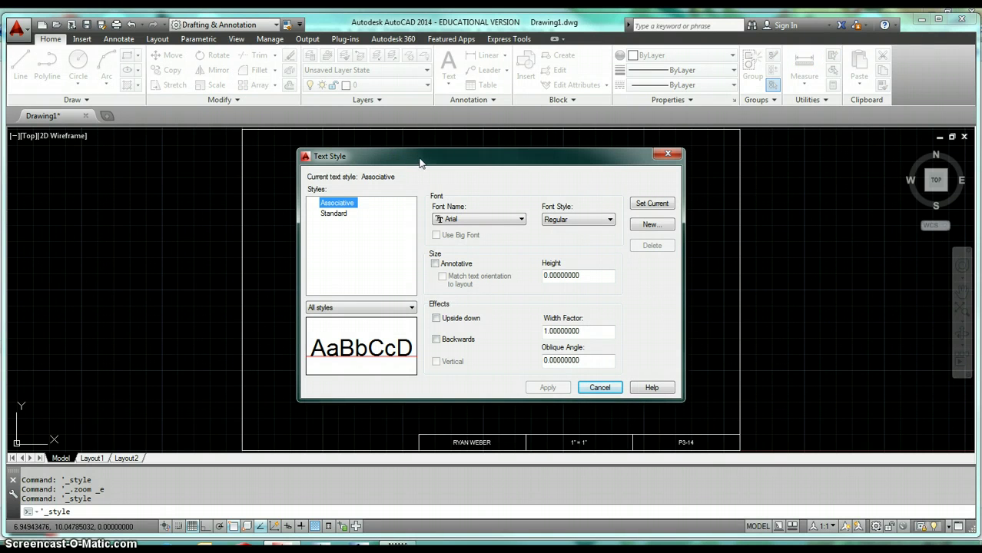
{"action": "left_click", "coordinate": [333, 236]}
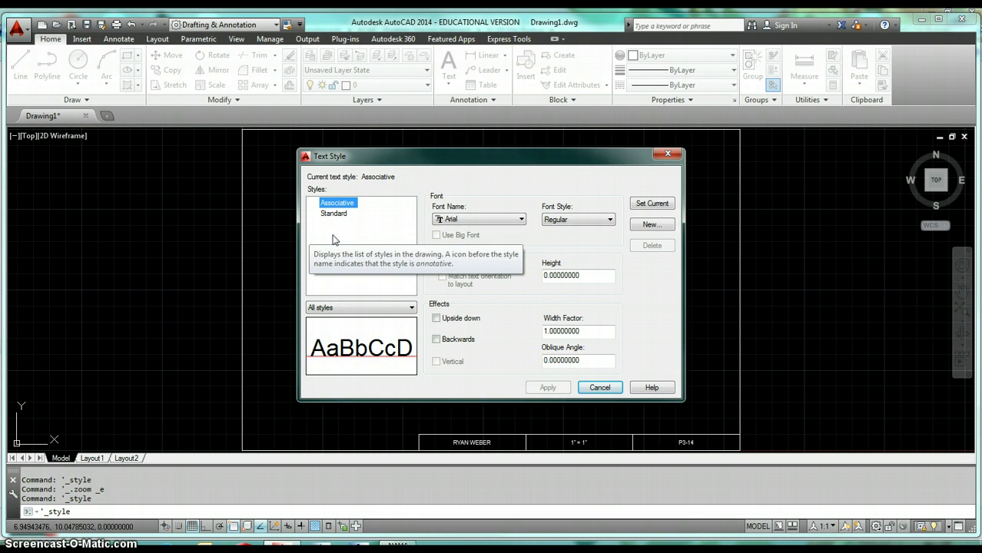
{"action": "left_click", "coordinate": [333, 215]}
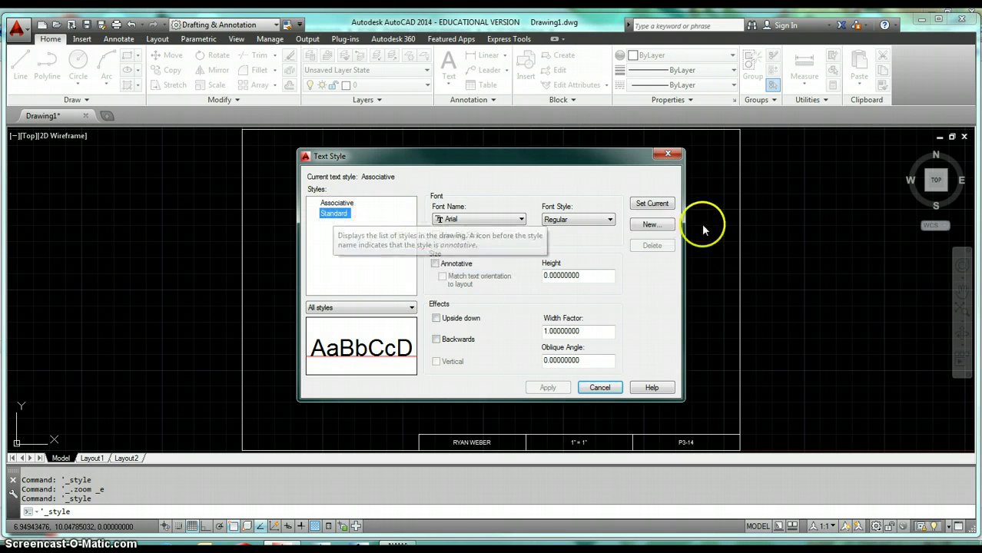
{"action": "left_click", "coordinate": [650, 224]}
{"action": "left_click", "coordinate": [487, 270]}
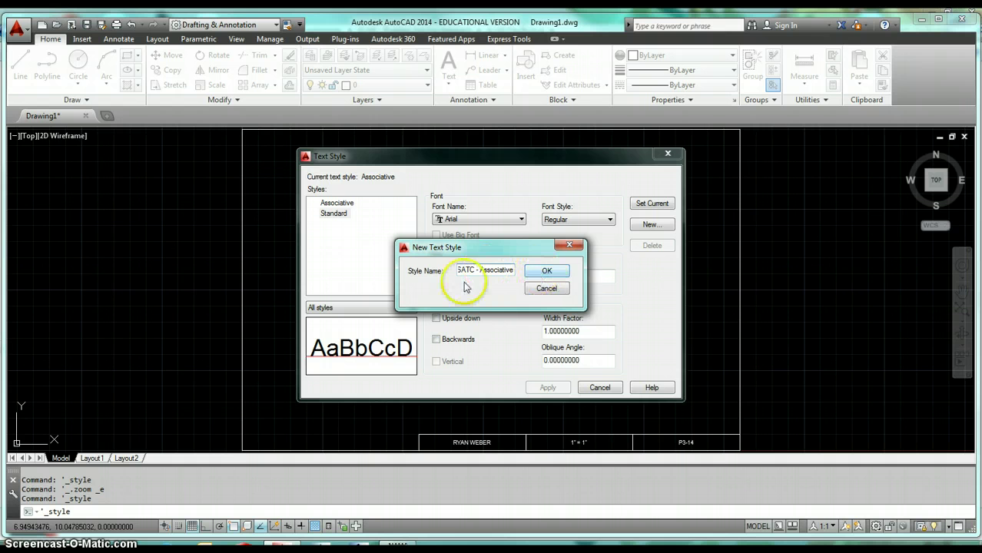
{"action": "left_click", "coordinate": [547, 272]}
Keep the Arial font for the SATC - Associative style, choose Regular as its font style, and leave its height at 0.
{"action": "left_click", "coordinate": [370, 218]}
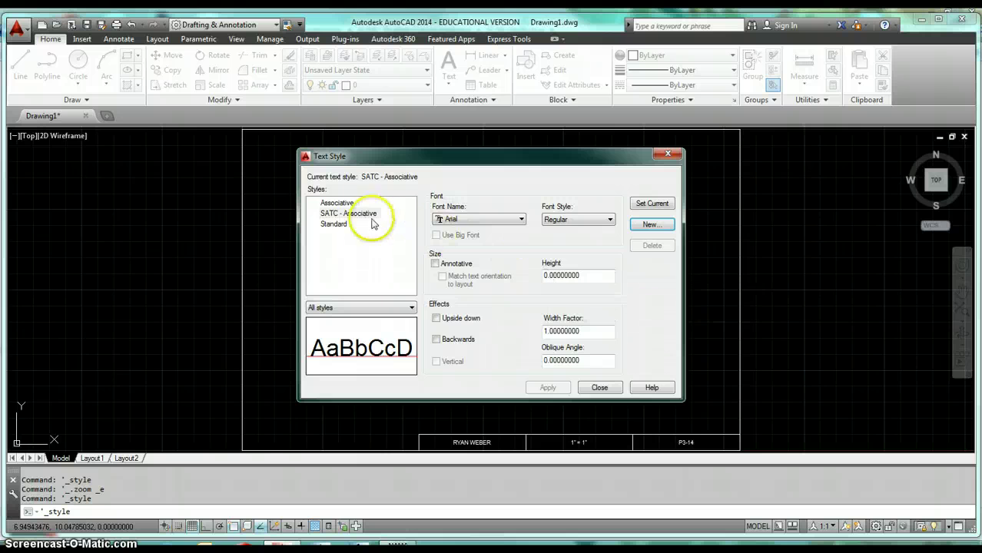
{"action": "left_click", "coordinate": [472, 221]}
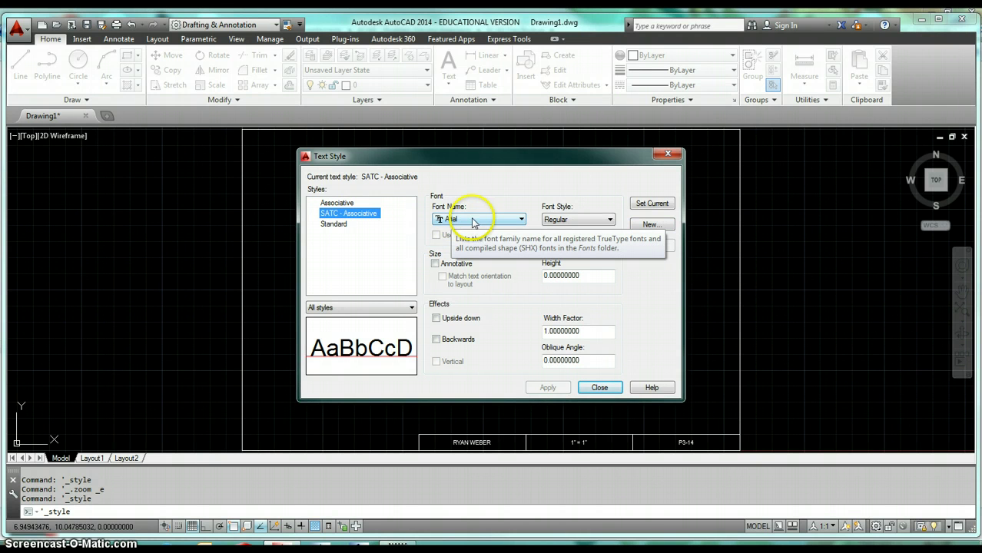
{"action": "left_click", "coordinate": [483, 221]}
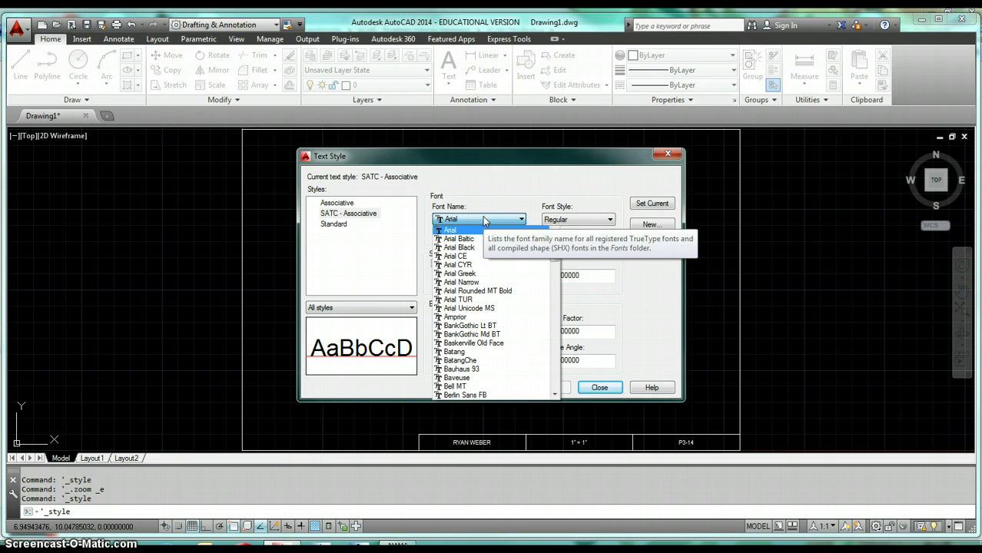
{"action": "left_click", "coordinate": [483, 216]}
{"action": "left_click", "coordinate": [581, 221]}
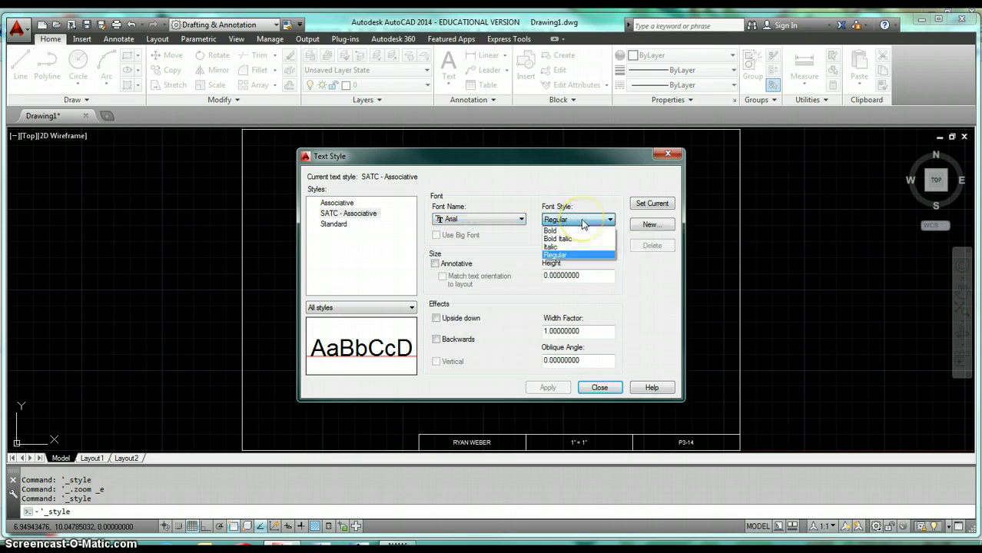
{"action": "left_click", "coordinate": [583, 259]}
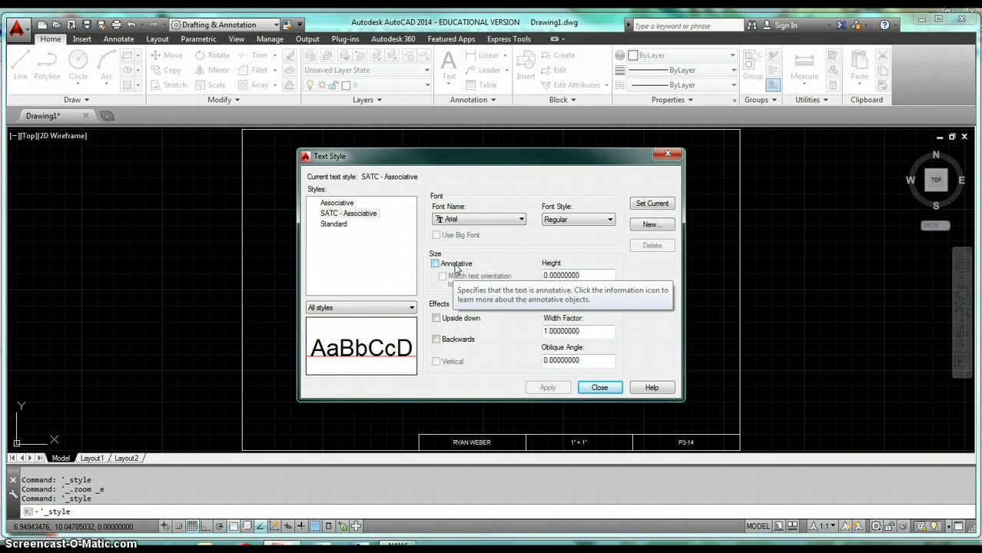
{"action": "left_click", "coordinate": [593, 277]}
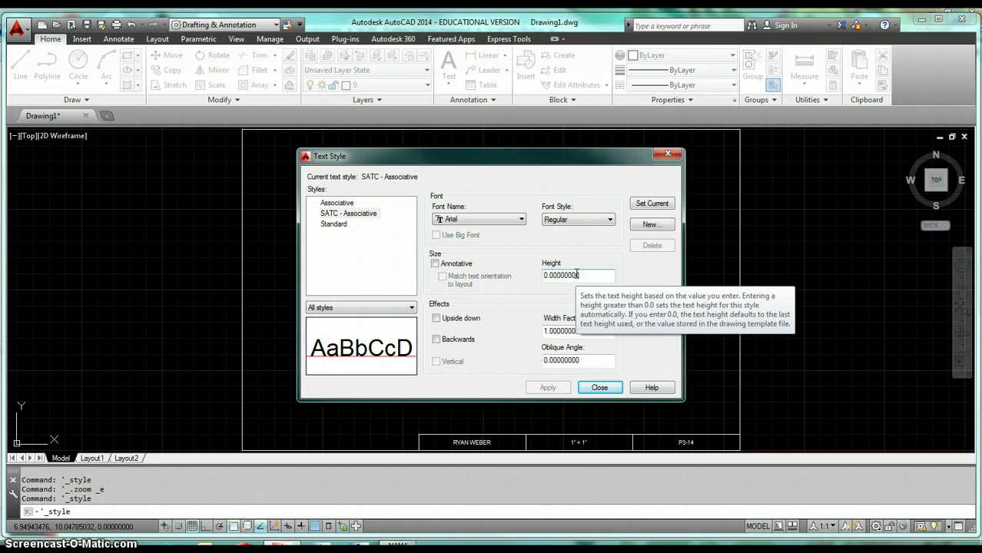
Try the Upside down and Backwards effects on the SATC - Associative style, switching each one off again.
{"action": "left_click", "coordinate": [436, 318]}
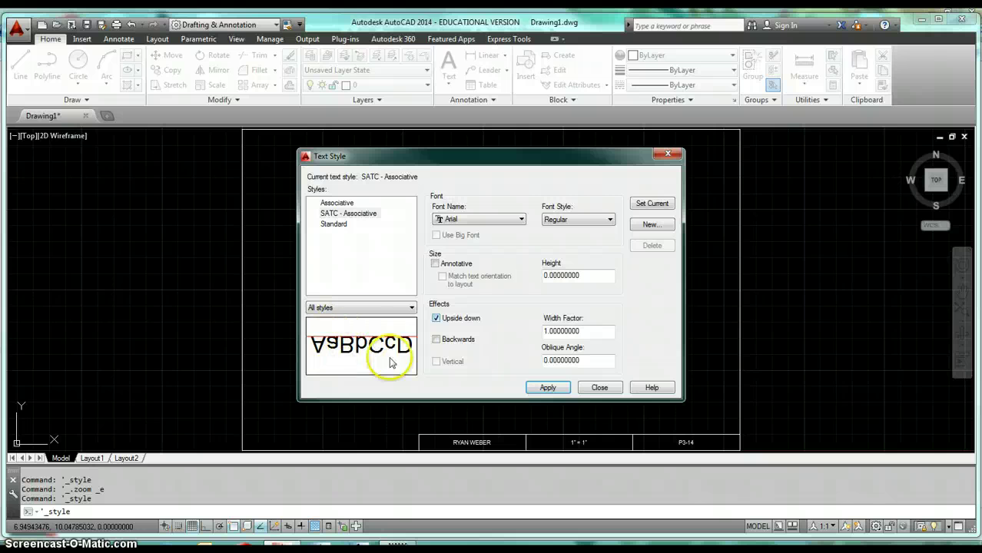
{"action": "left_click", "coordinate": [437, 318]}
{"action": "left_click", "coordinate": [436, 339]}
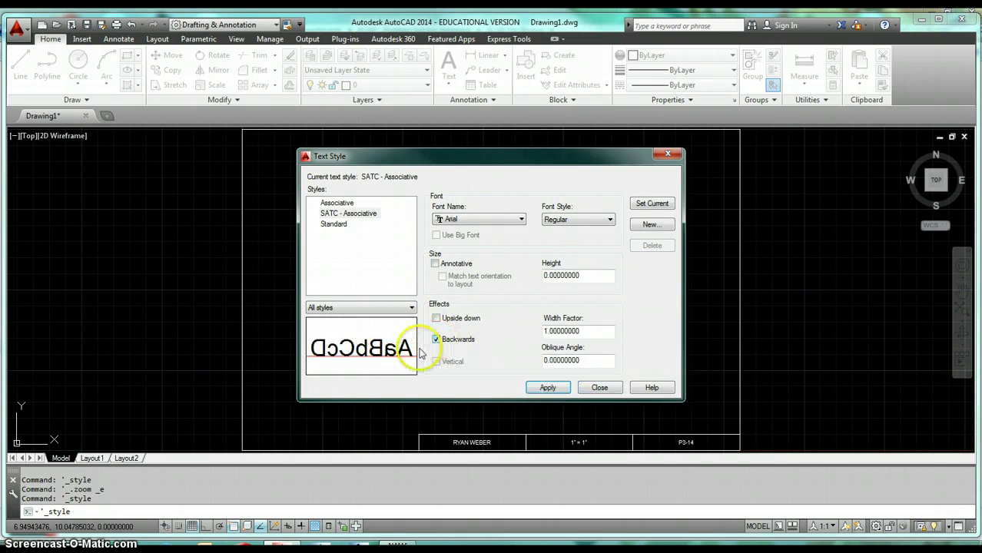
{"action": "left_click", "coordinate": [436, 339]}
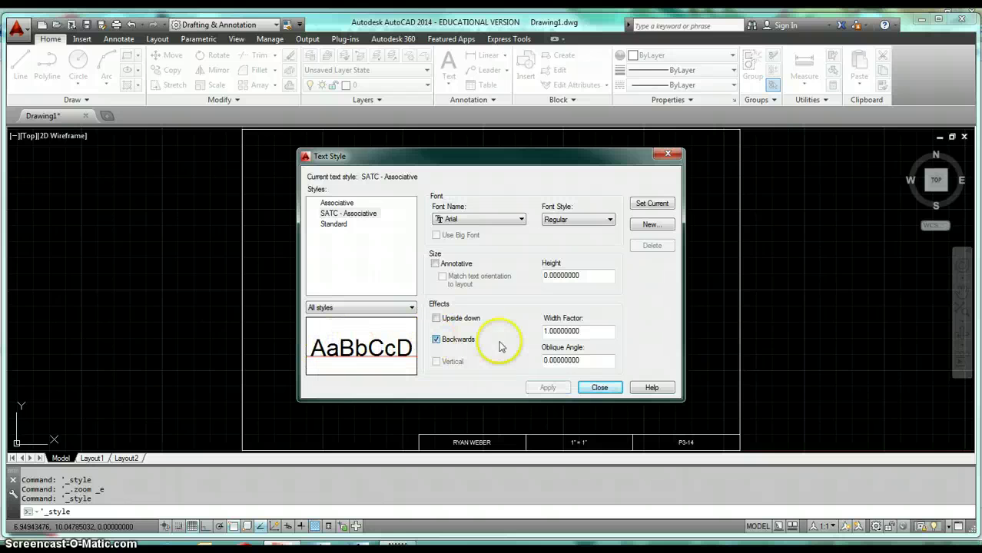
Review the width factor, font name and font style of the SATC - Associative style.
{"action": "left_click", "coordinate": [578, 330]}
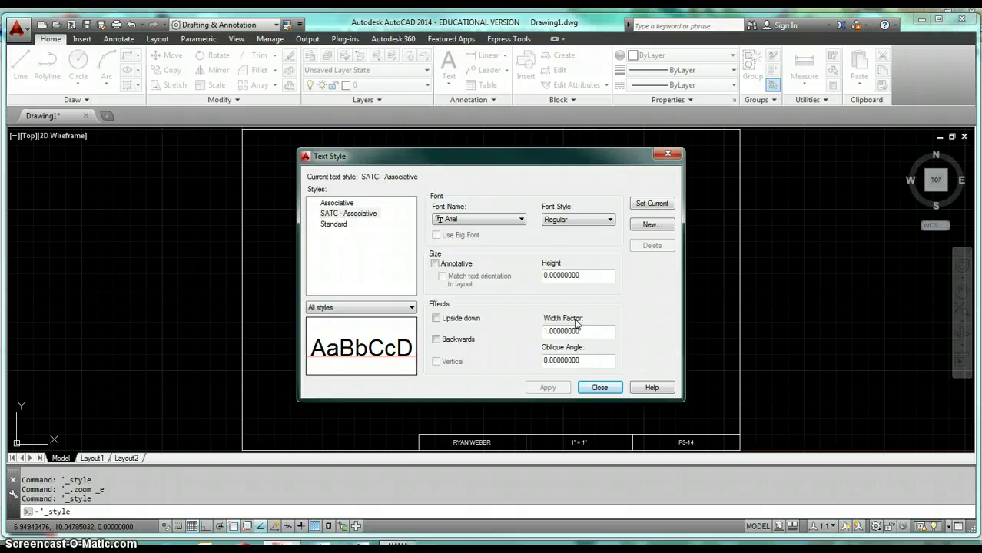
{"action": "left_click", "coordinate": [589, 316]}
{"action": "left_click", "coordinate": [463, 225]}
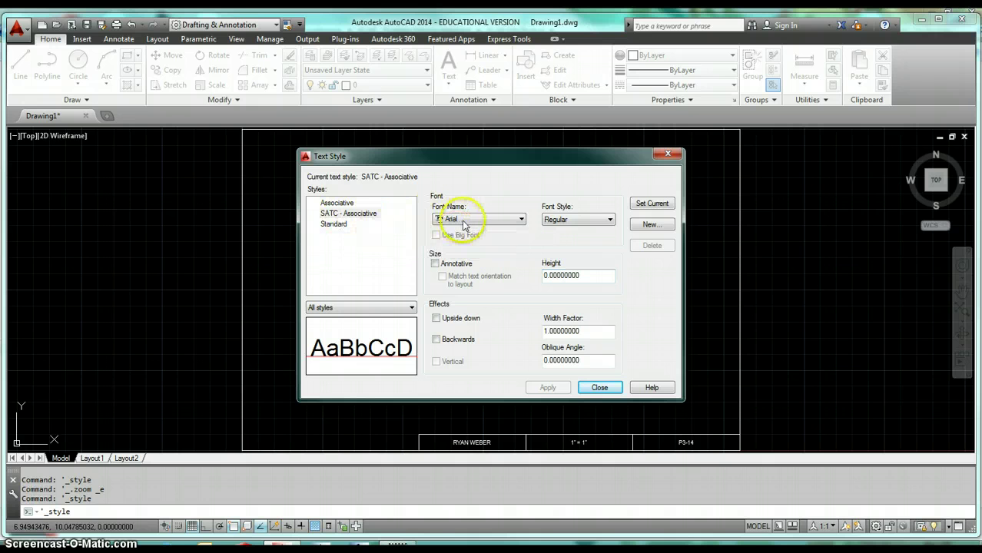
{"action": "left_click", "coordinate": [559, 218]}
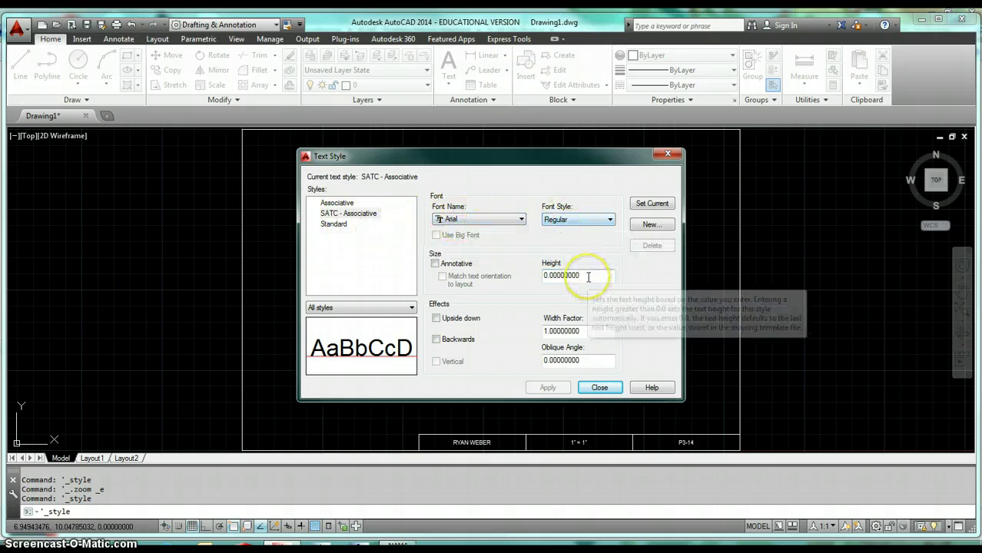
Create another text style named SATC - Annotative based on the SATC - Associative style.
{"action": "left_click", "coordinate": [350, 214]}
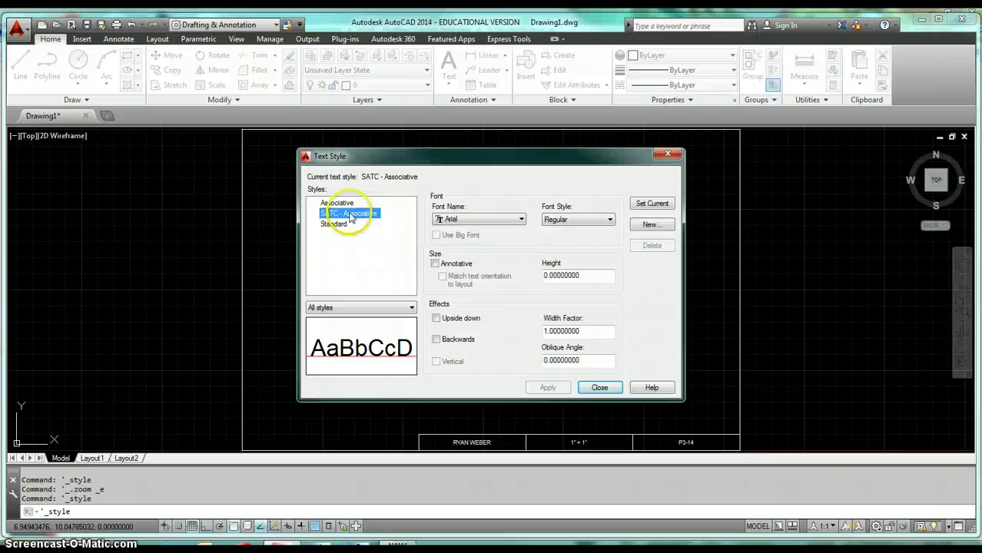
{"action": "left_click", "coordinate": [644, 227]}
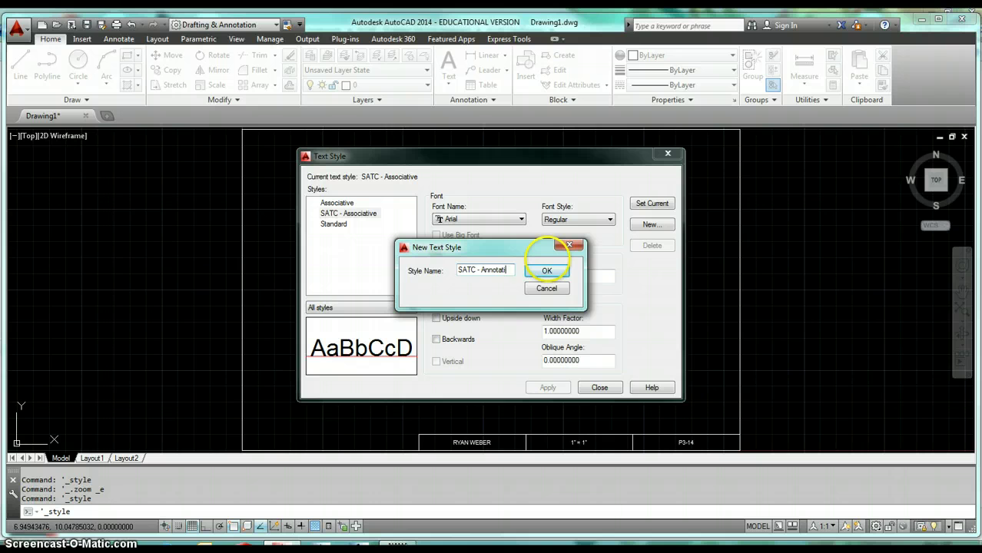
{"action": "left_click", "coordinate": [546, 270]}
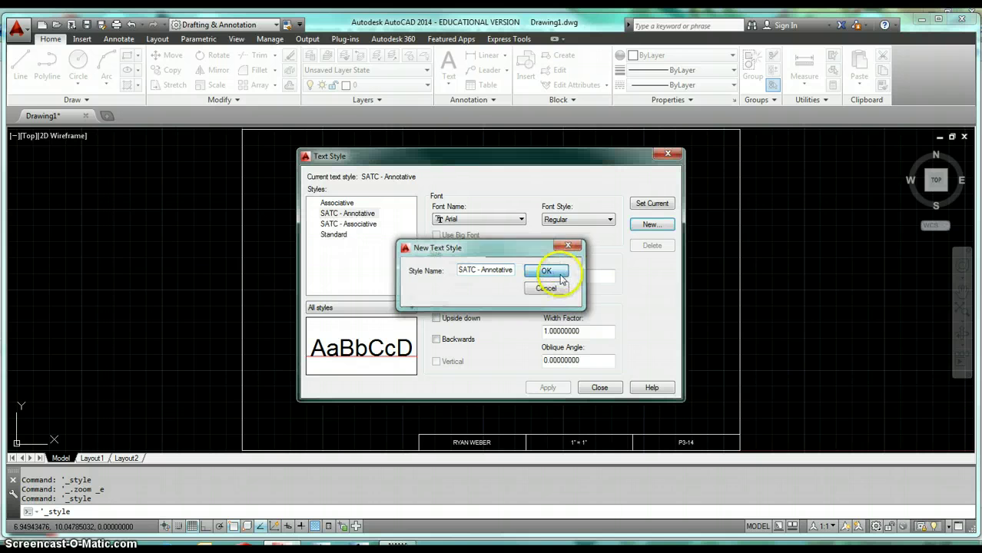
Make the SATC - Annotative style annotative and save the changes to it.
{"action": "left_click", "coordinate": [369, 213]}
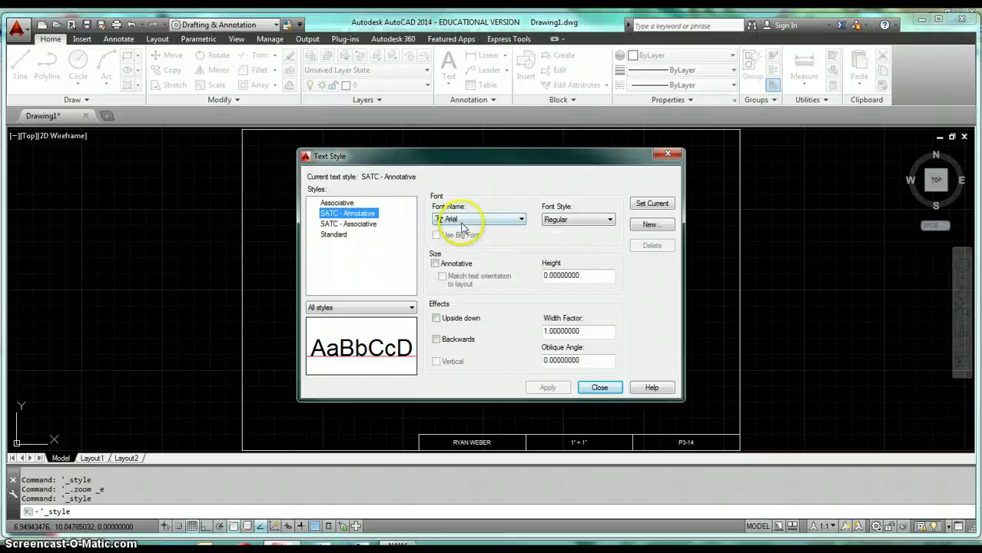
{"action": "left_click", "coordinate": [435, 264]}
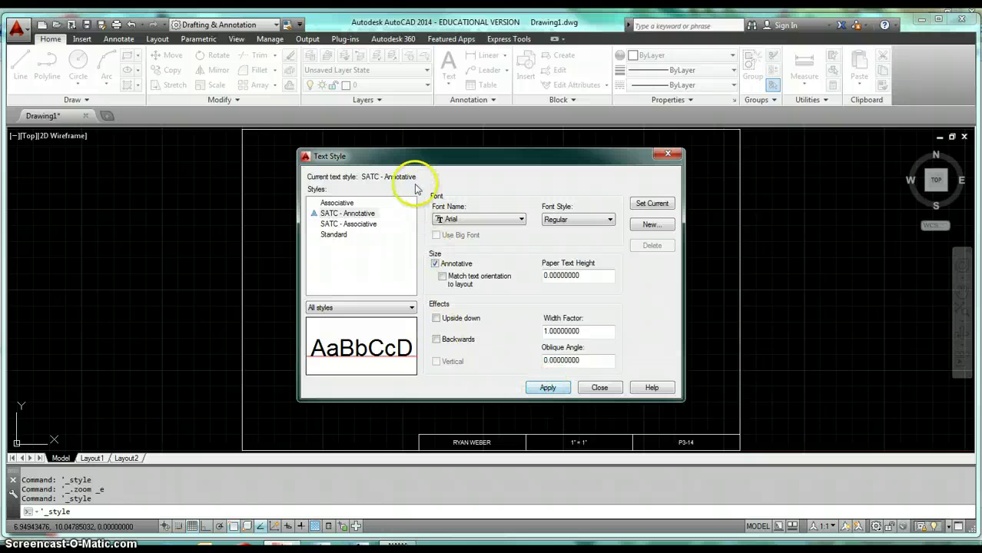
{"action": "left_click", "coordinate": [354, 224]}
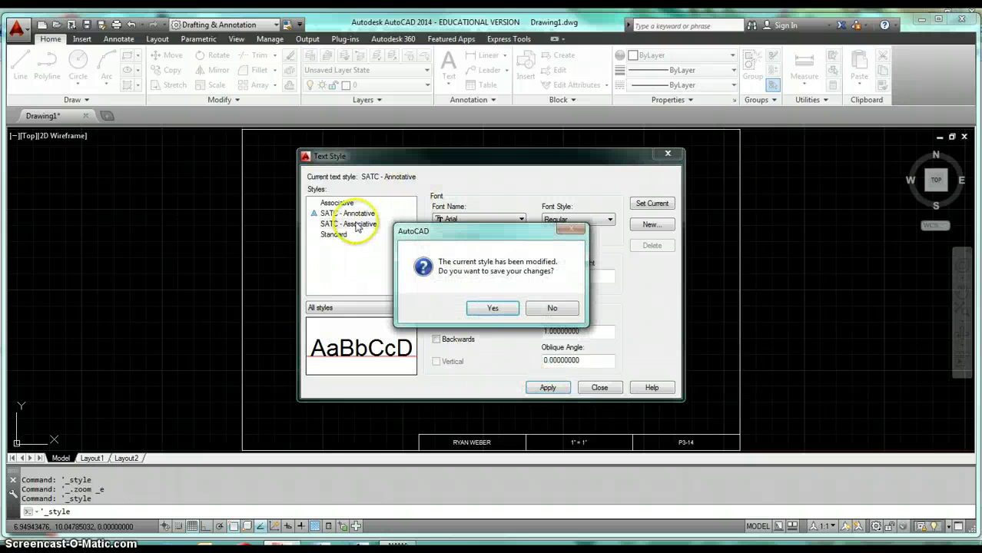
{"action": "left_click", "coordinate": [493, 307]}
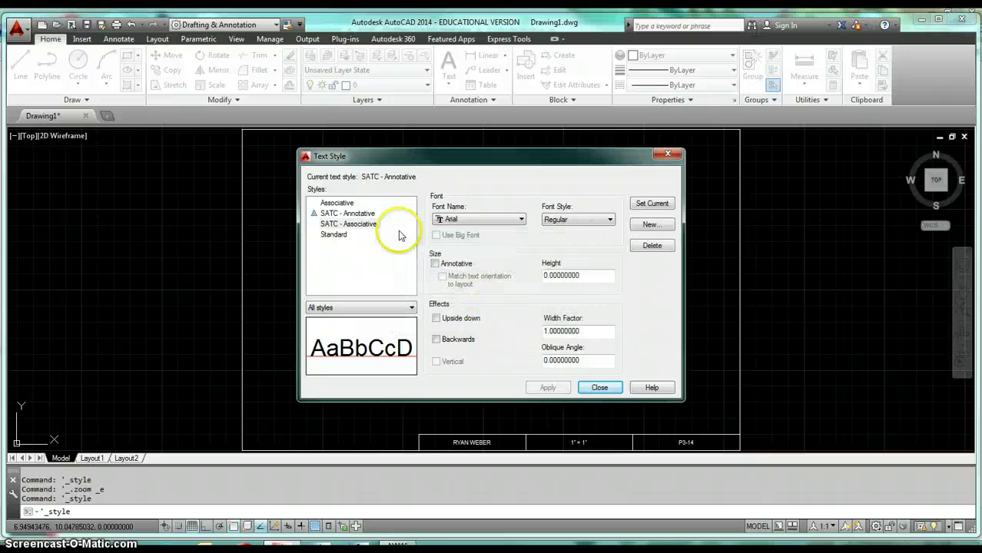
Set SATC - Associative as the current text style and close the text style settings.
{"action": "left_click", "coordinate": [354, 223]}
{"action": "left_click", "coordinate": [355, 224]}
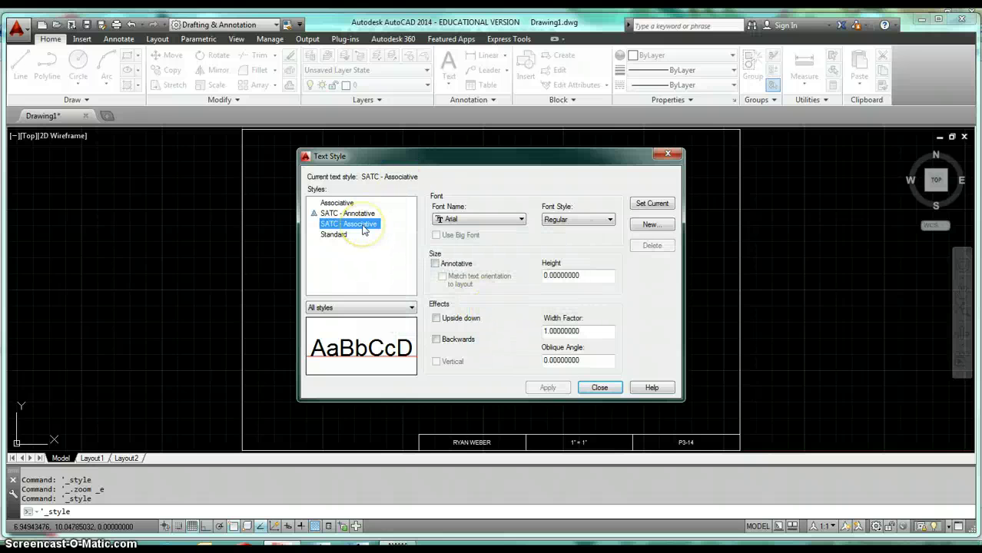
{"action": "left_click", "coordinate": [400, 259]}
{"action": "left_click", "coordinate": [358, 228]}
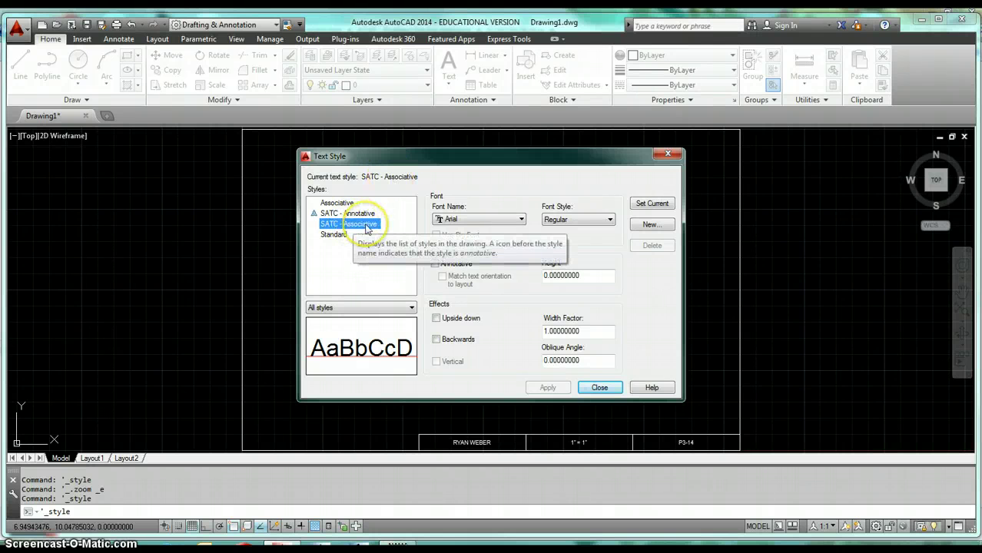
{"action": "left_click", "coordinate": [599, 388]}
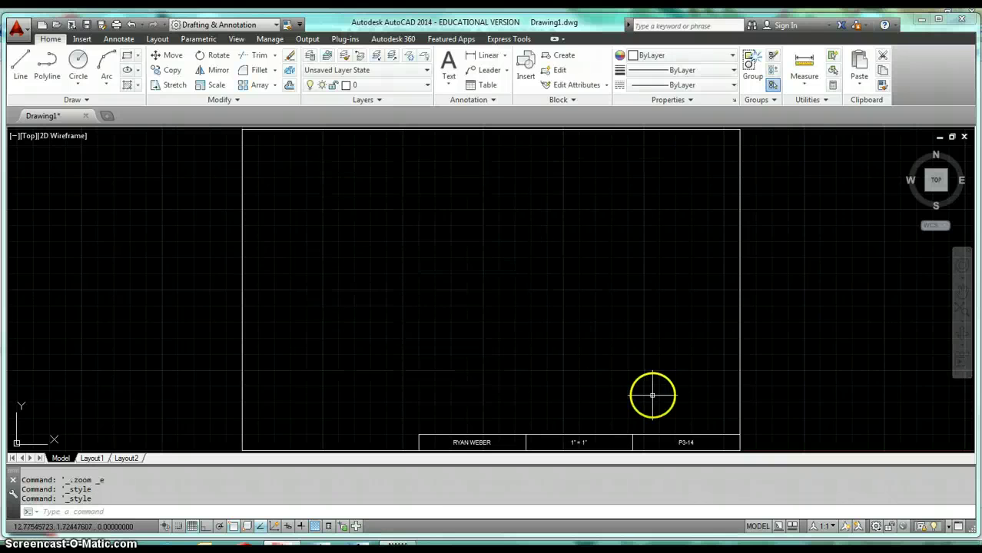
Save the drawing as the AutoCAD drawing template acad.dwt, replacing the existing file and accepting the template options with English measurement.
{"action": "left_click", "coordinate": [101, 25]}
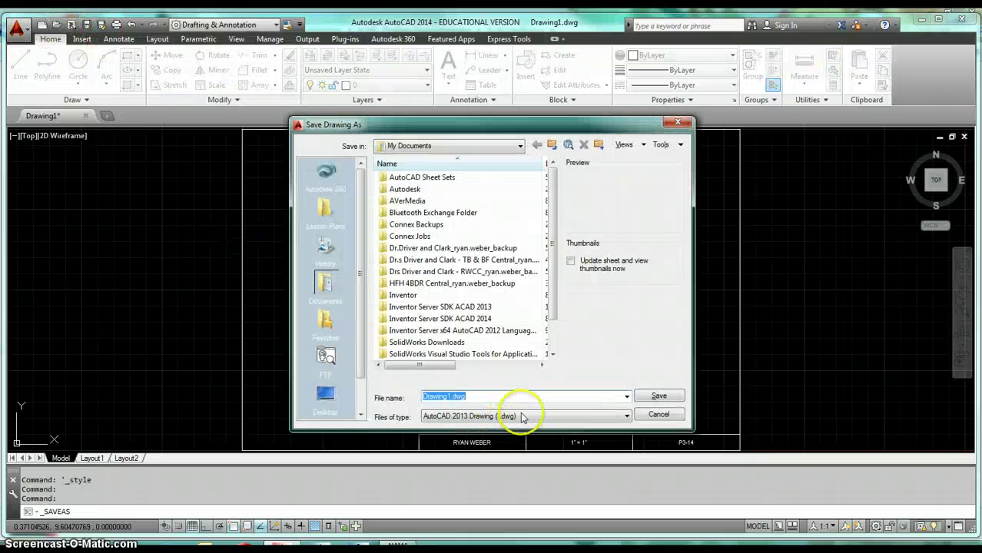
{"action": "left_click", "coordinate": [522, 417]}
{"action": "left_click", "coordinate": [550, 475]}
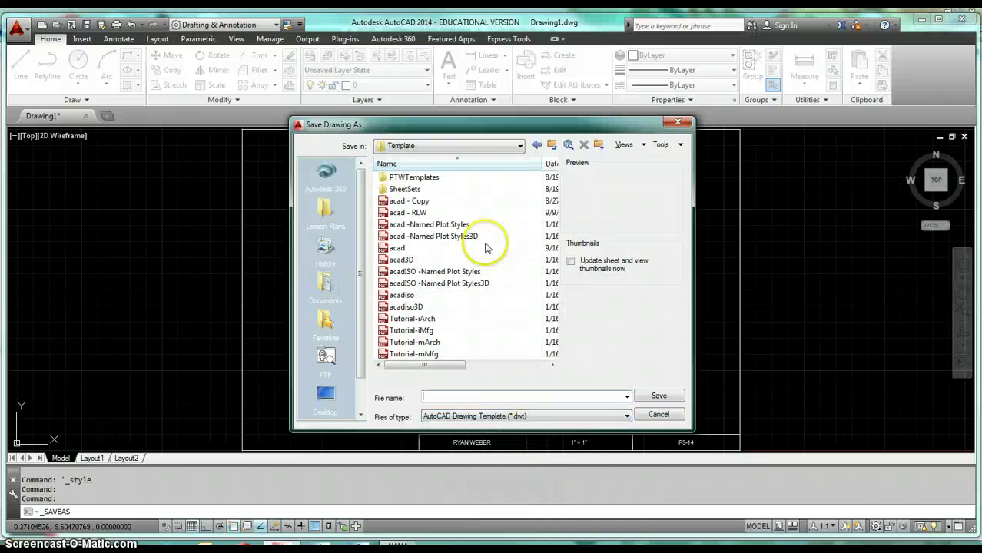
{"action": "left_click", "coordinate": [403, 248]}
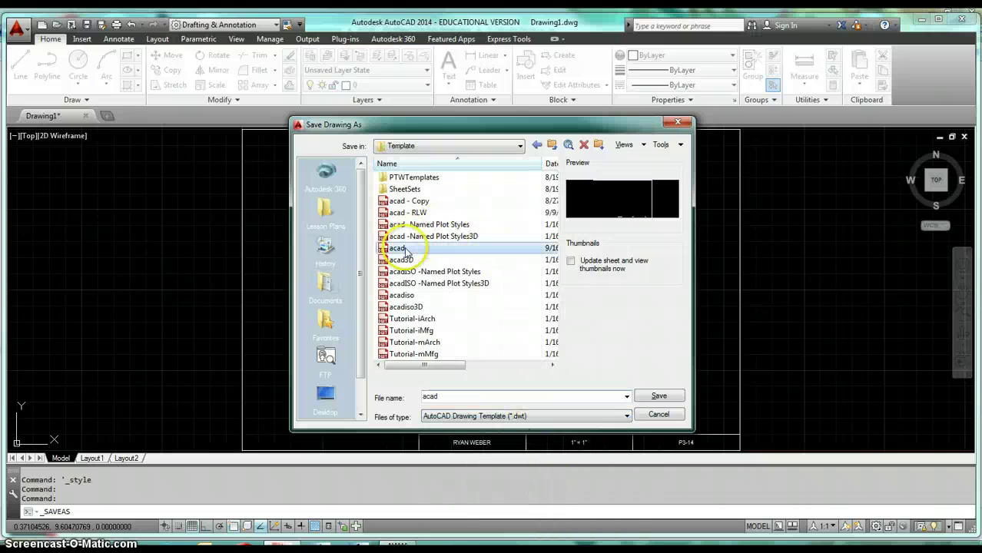
{"action": "left_click", "coordinate": [661, 396]}
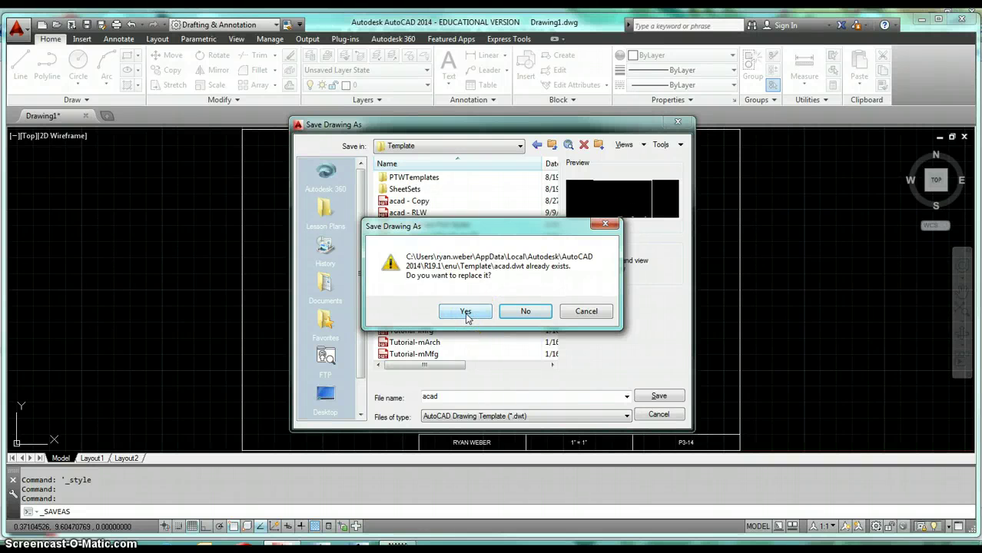
{"action": "left_click", "coordinate": [465, 313]}
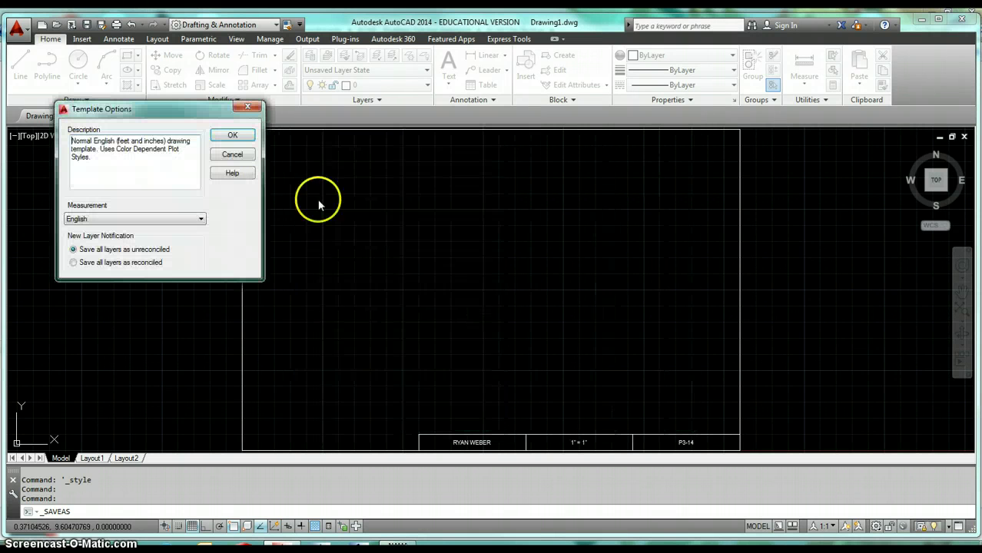
{"action": "left_click", "coordinate": [231, 138]}
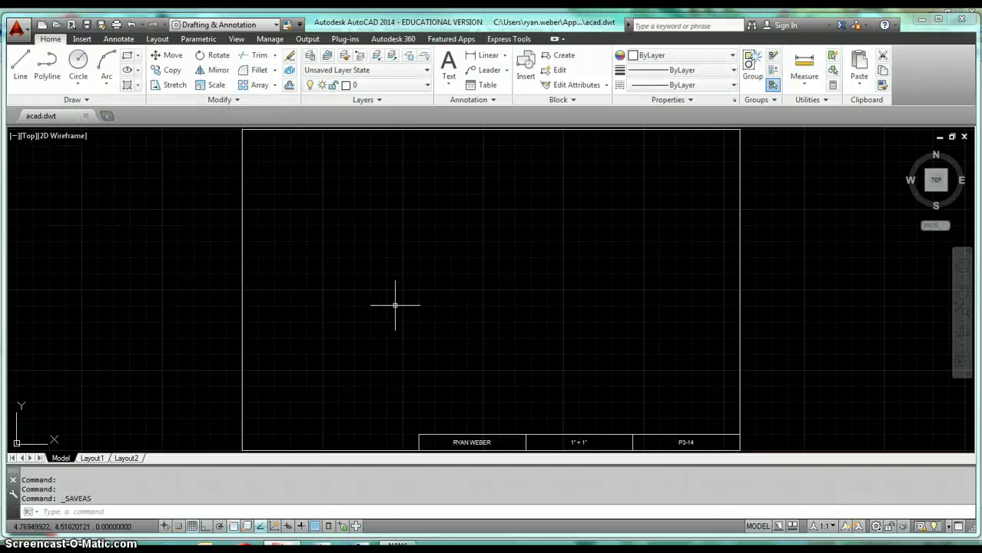